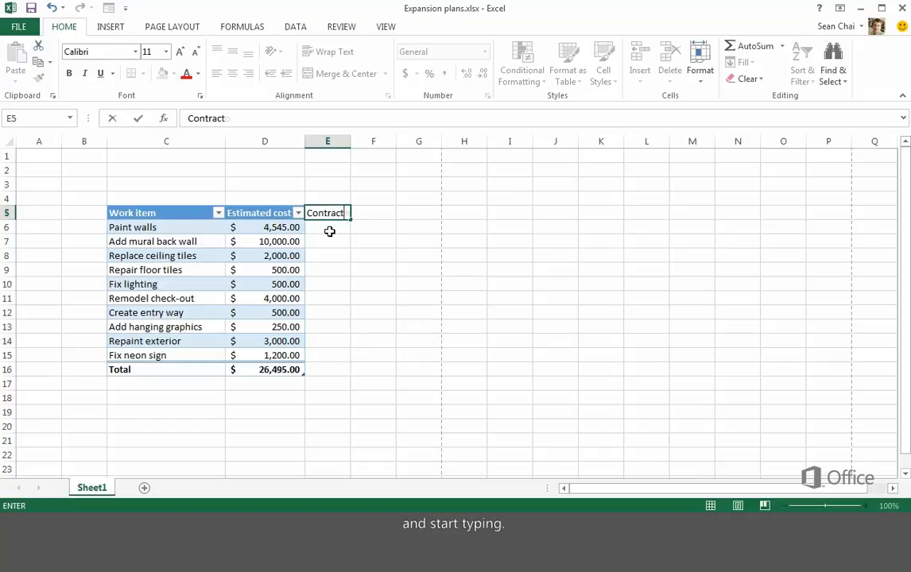
Step: Add Contractor and Contact columns to the table by entering those headings in E5 and F5
key("Return")
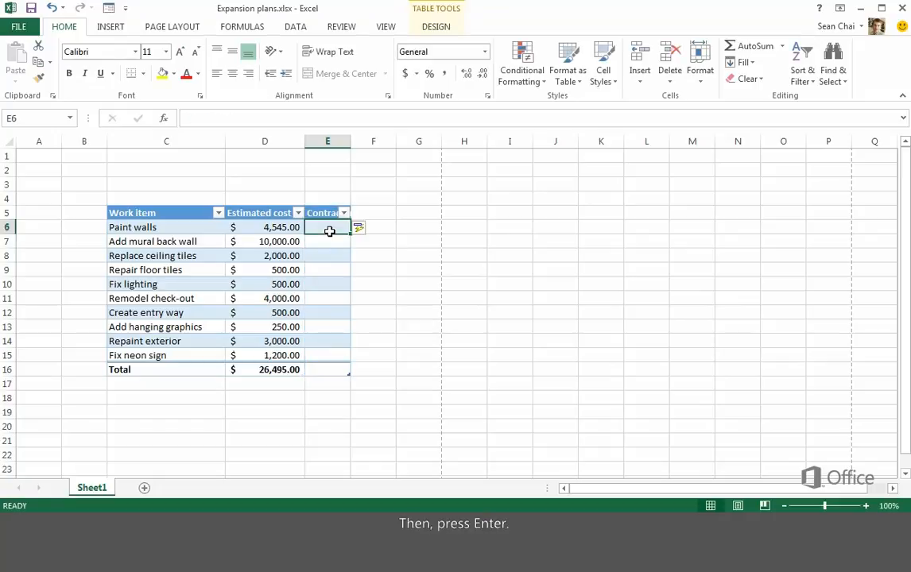
left_click(372, 211)
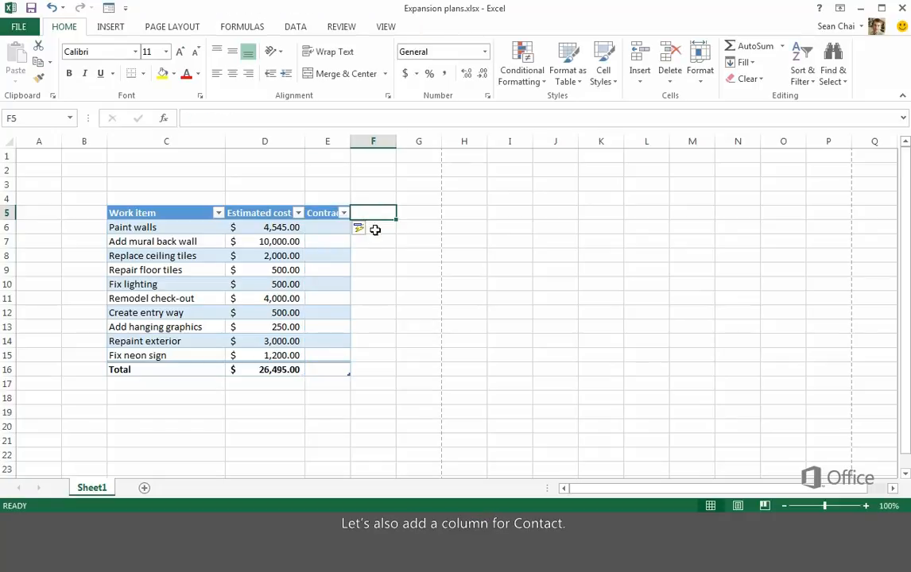
type("Contact")
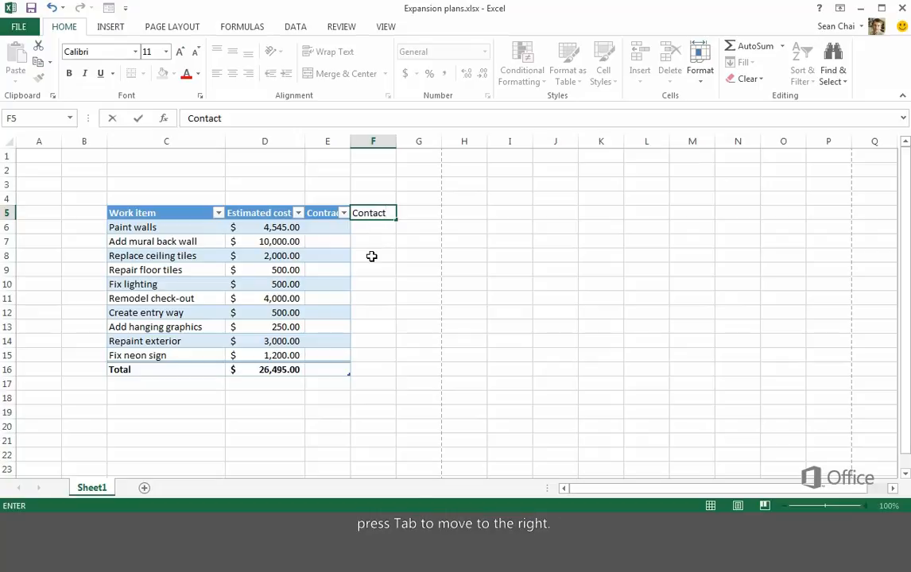
key("Tab")
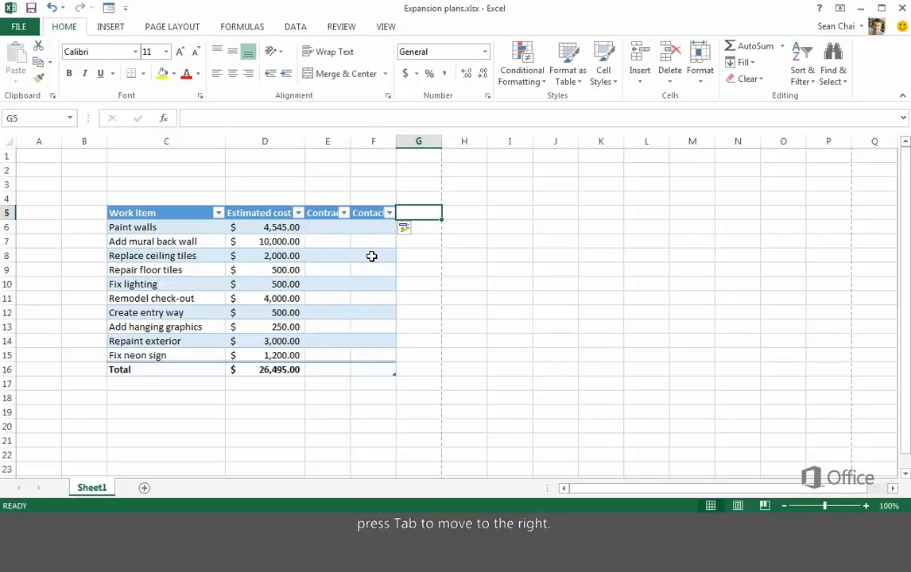
Step: Add Bid, Deadline and Actual cost columns to the table with headings in G5, H5 and I5
type("Bid")
key("Tab")
type("D")
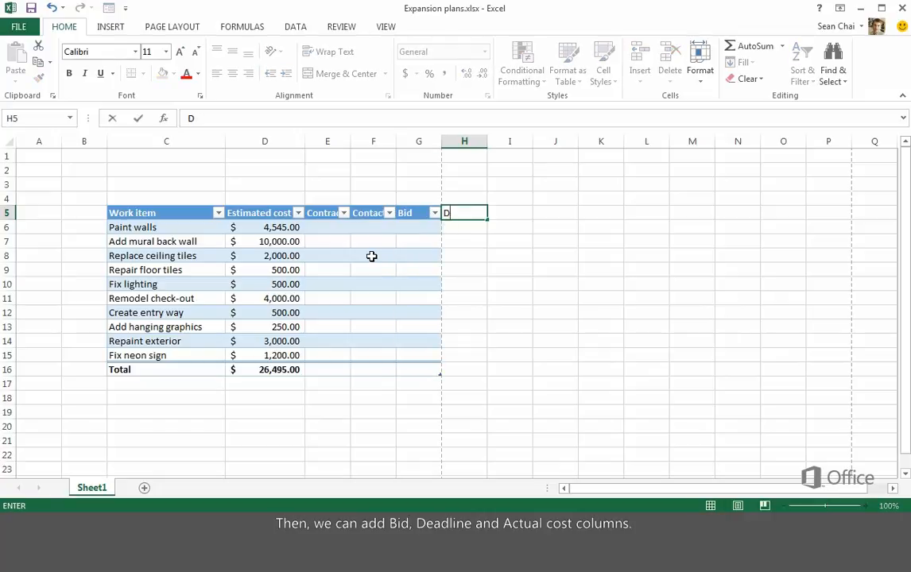
type("eadline")
key("Tab")
type("A")
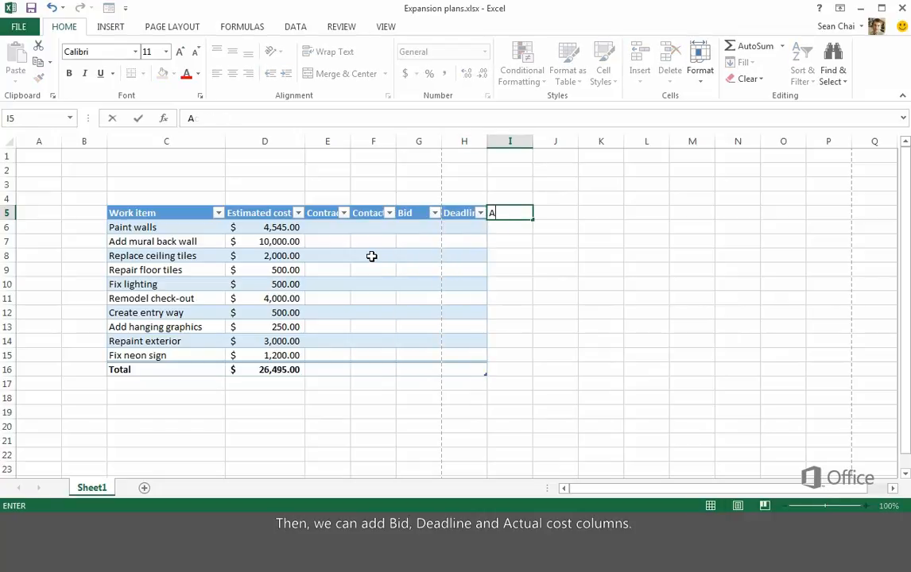
type("ctual cost")
key("Return")
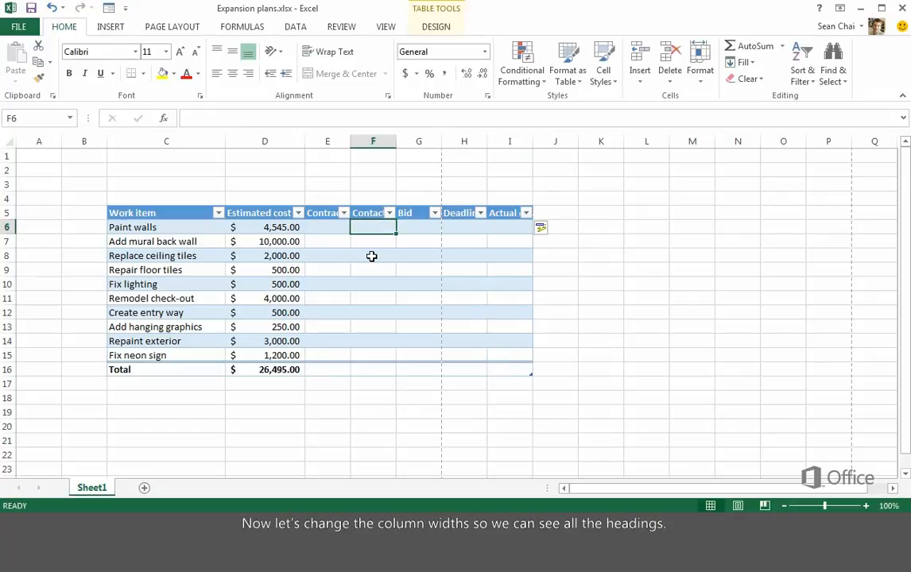
Step: Autofit the widths of columns E through I to their headings
double_click(350, 144)
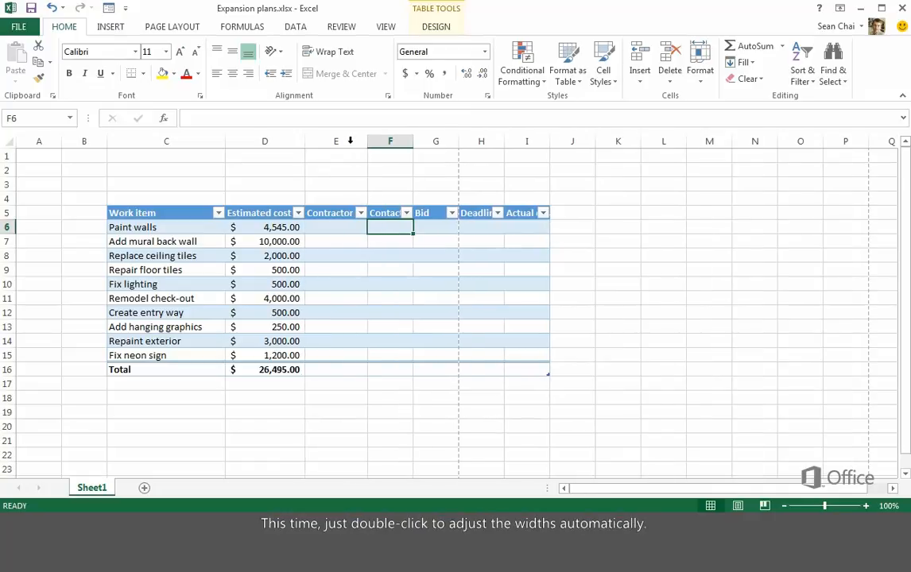
double_click(412, 141)
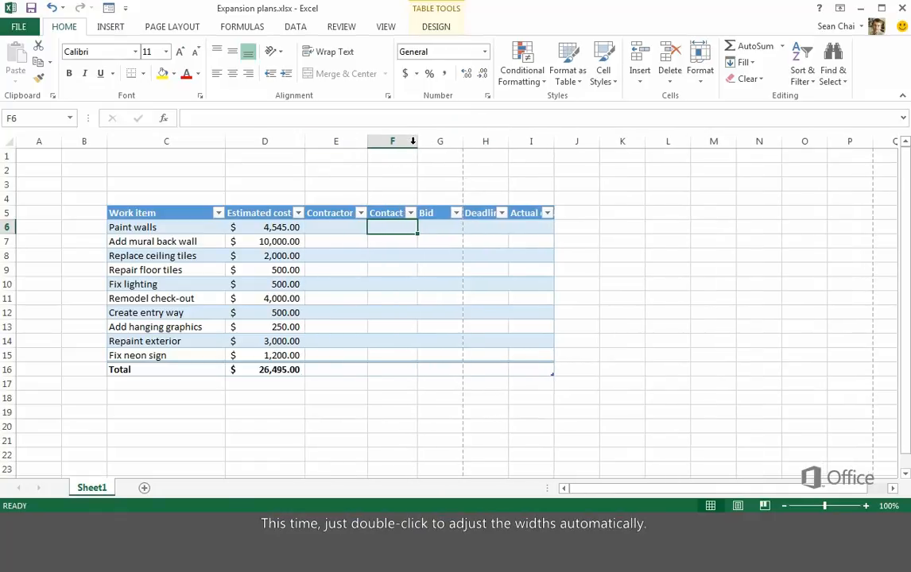
double_click(462, 141)
double_click(493, 142)
double_click(550, 141)
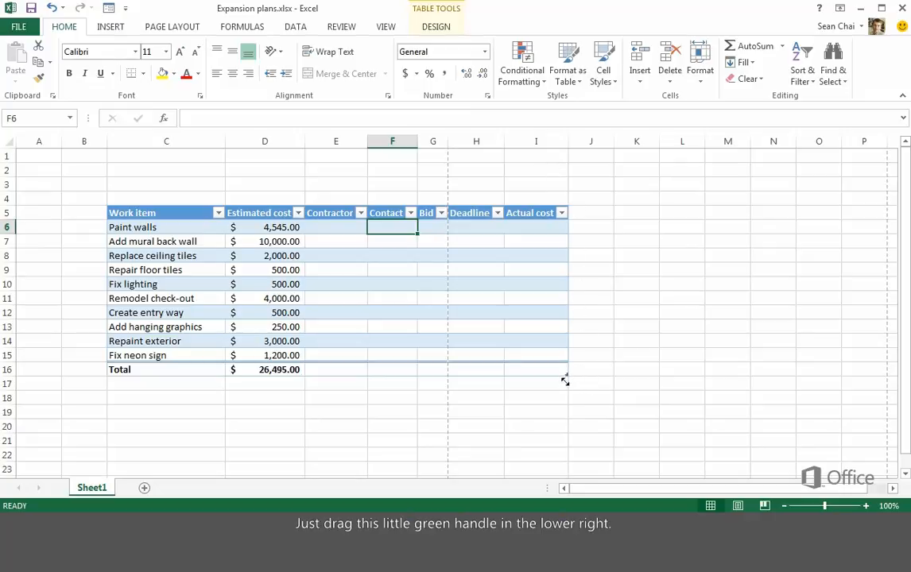
Step: Extend the table by two rows and enter the work items "New warehouse storage" and "Carpet for office" in them
left_click_drag(565, 378, 561, 407)
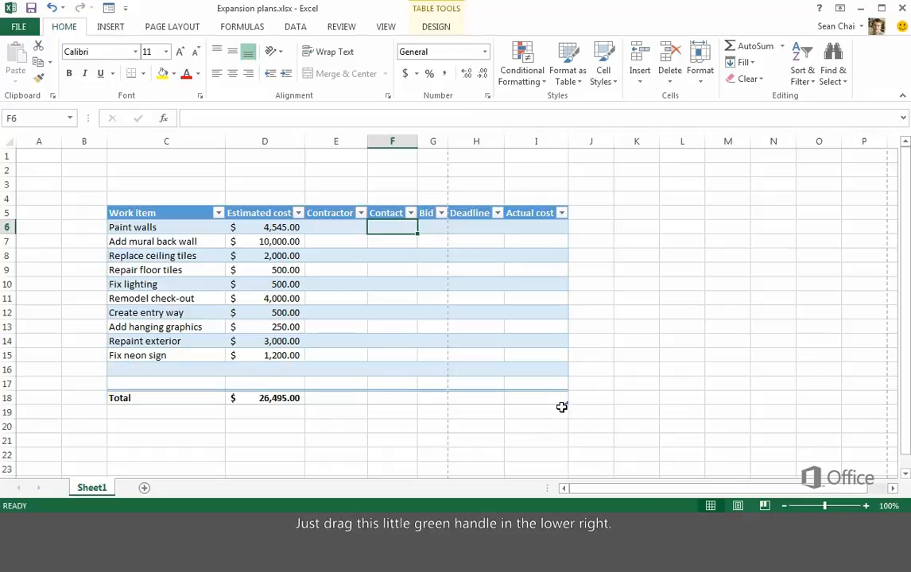
left_click(178, 370)
type("New warehouse storage")
key("Return")
type("Carpet for office")
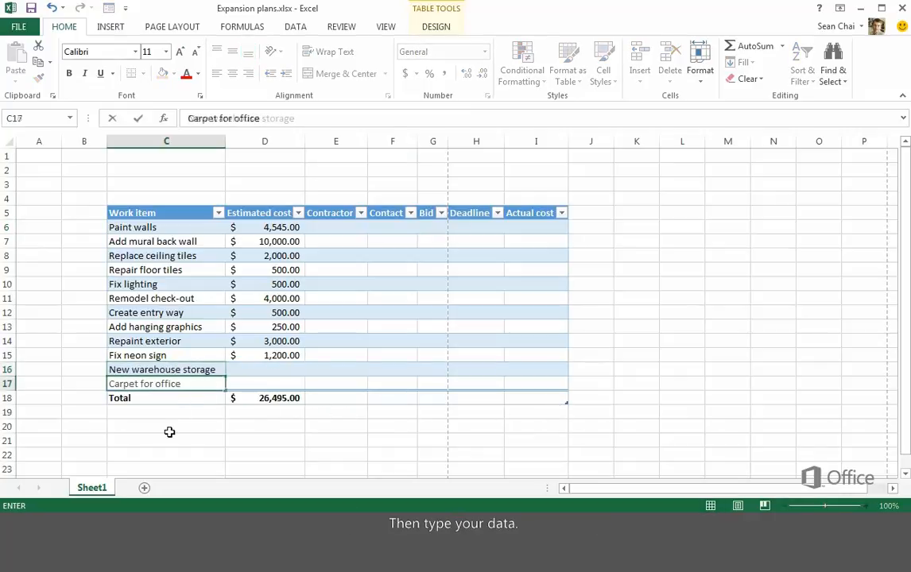
key("Return")
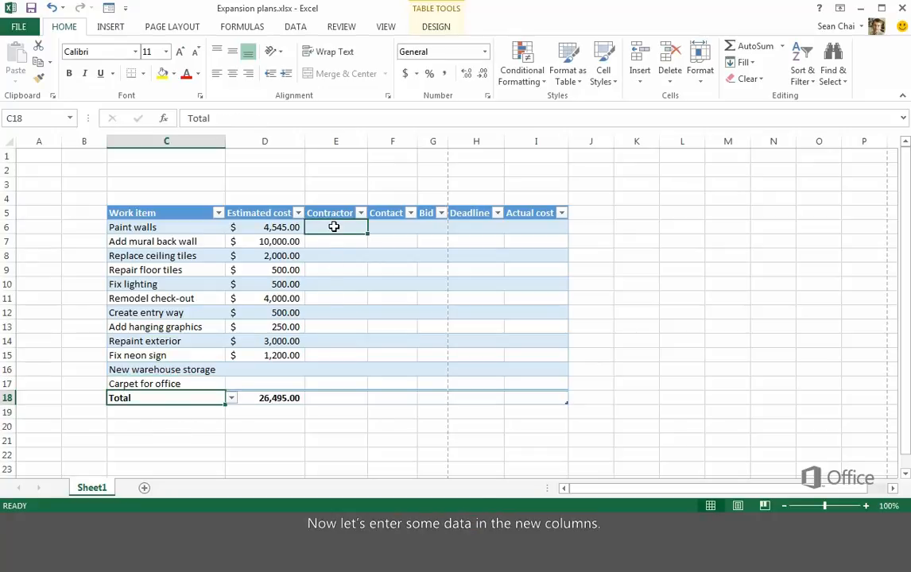
Step: Enter Contoso as the contractor for "Paint walls" and the individual contractor's full name for "Add mural back wall"
left_click(334, 226)
type("Contoso")
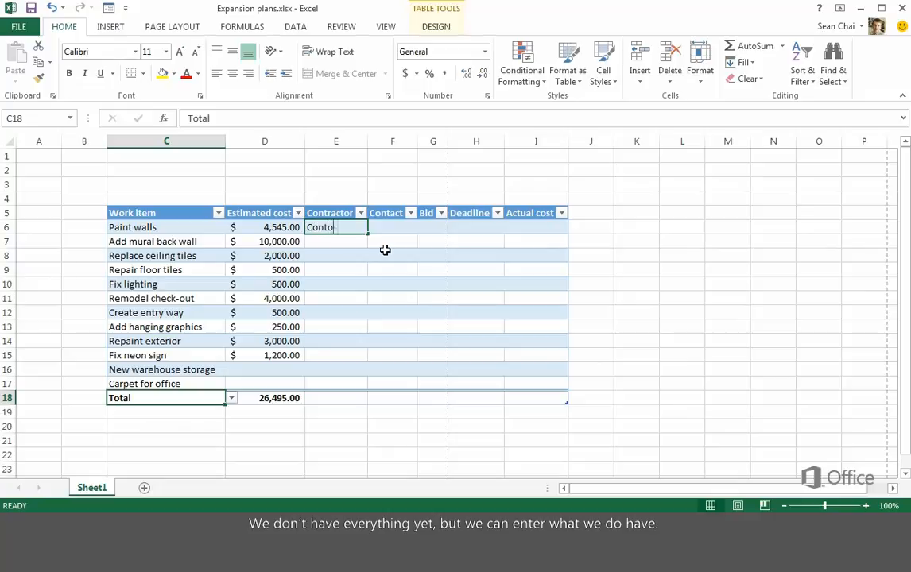
key("Return")
type("Anne Wallace")
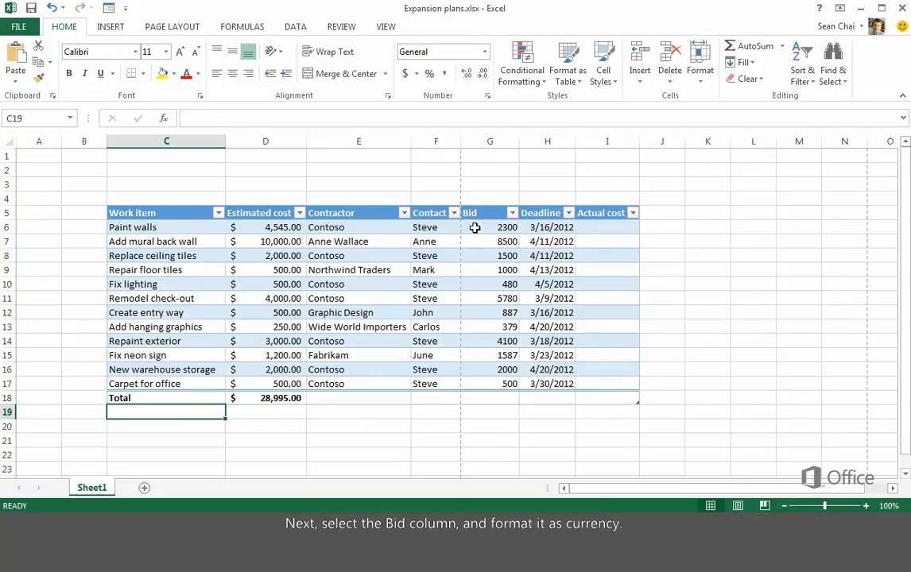
Step: Format the bid amounts in G6:G17 with the dollar Accounting number format
left_click_drag(474, 228, 490, 381)
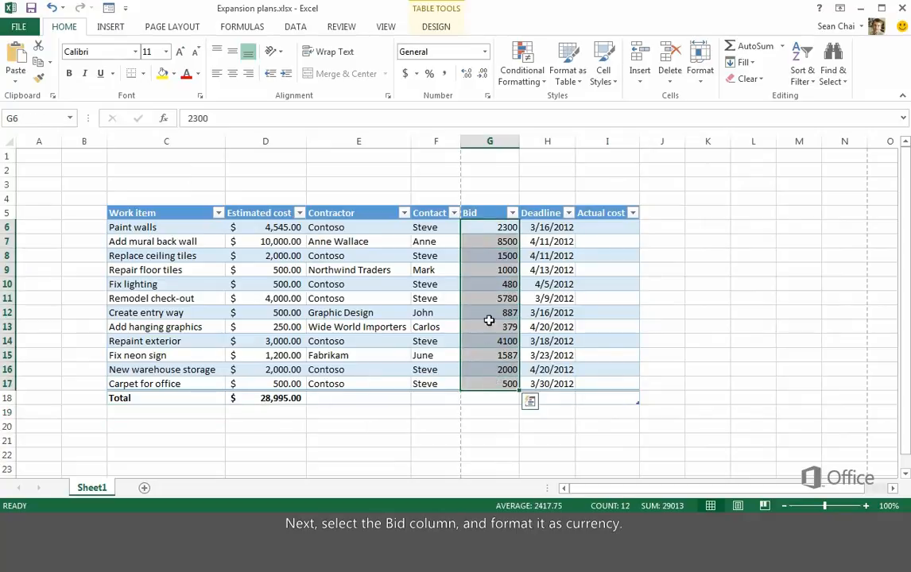
right_click(485, 243)
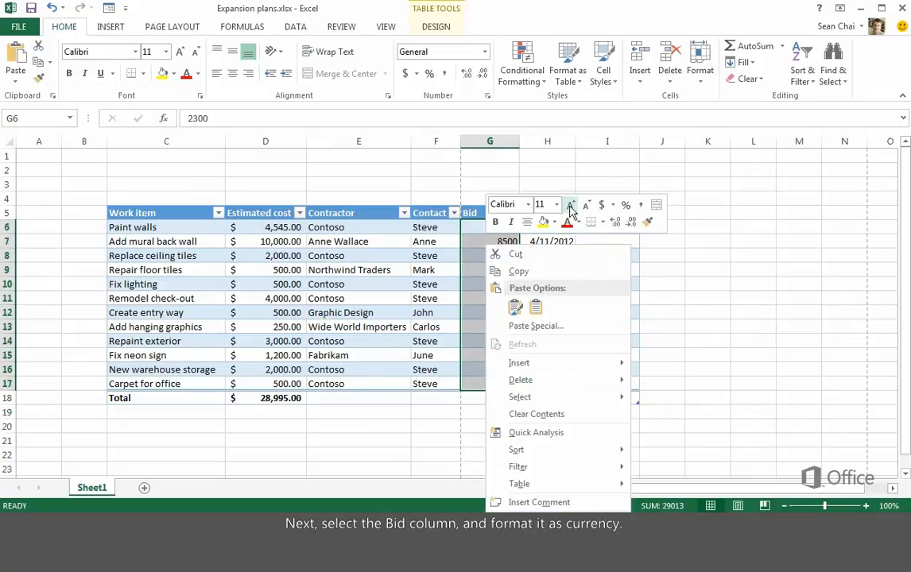
left_click(600, 207)
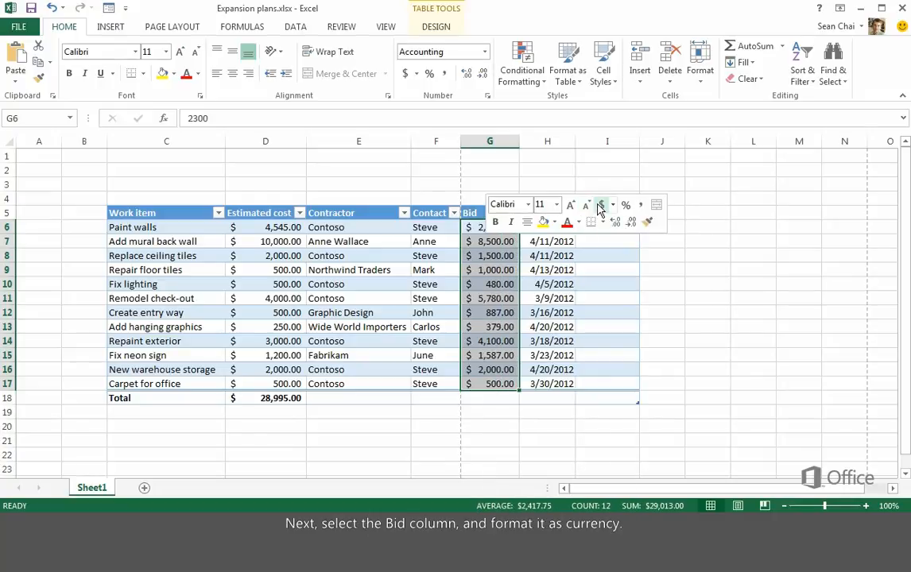
Step: Set the Bid column's Total row cell to calculate a Sum
left_click(500, 399)
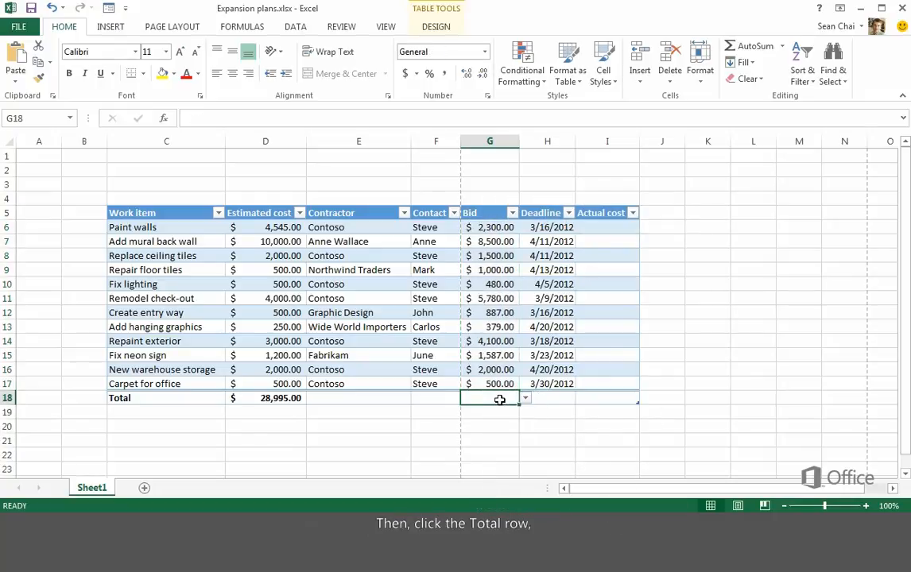
left_click(525, 398)
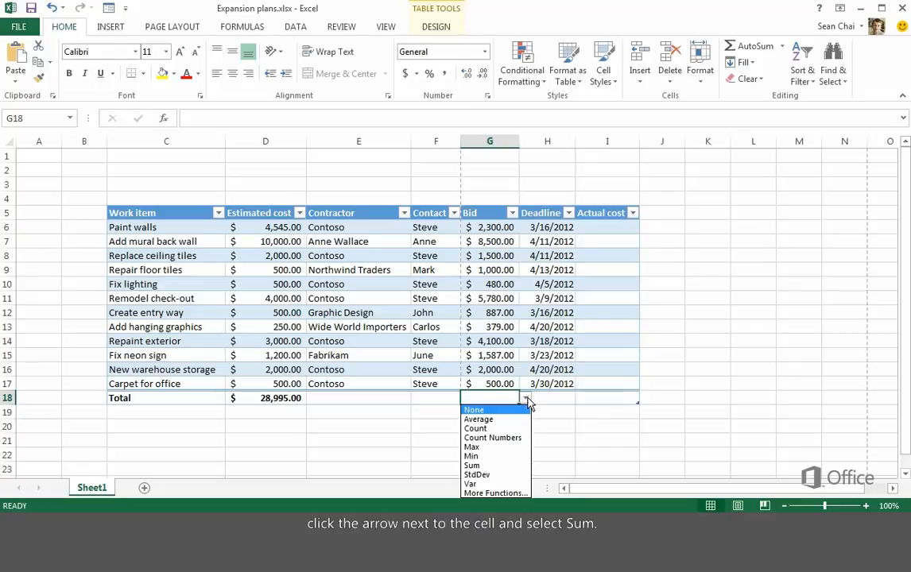
left_click(474, 466)
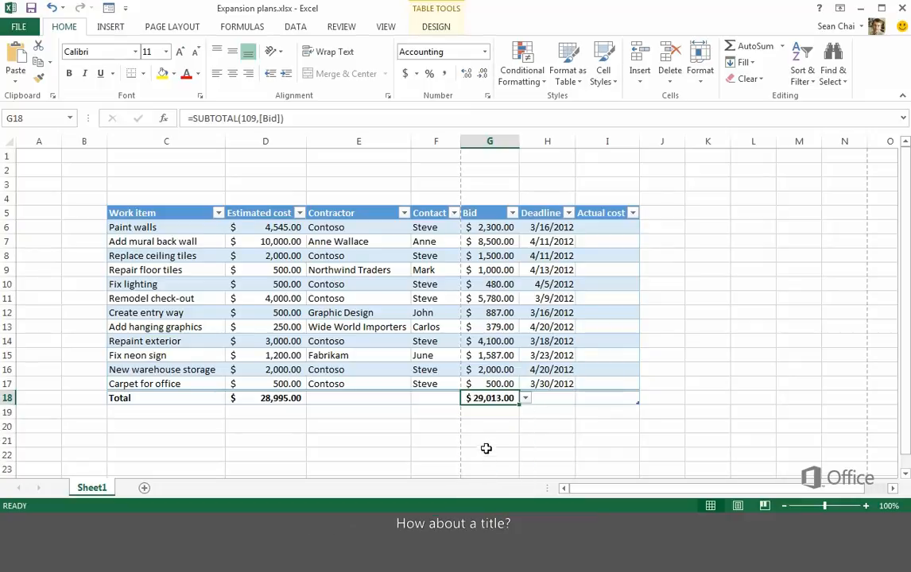
Step: Enter the worksheet title "Store expansion" in cell C3
left_click(185, 187)
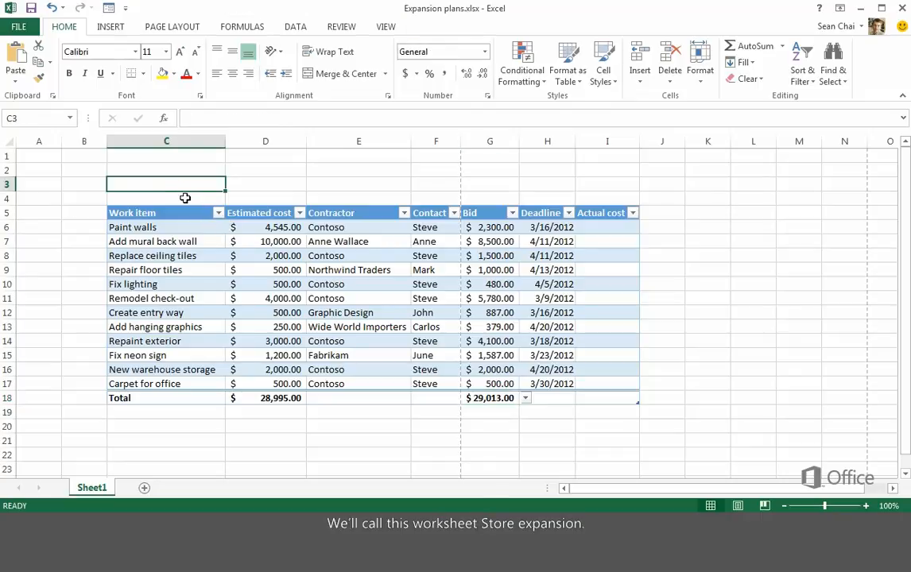
type("Store expansion")
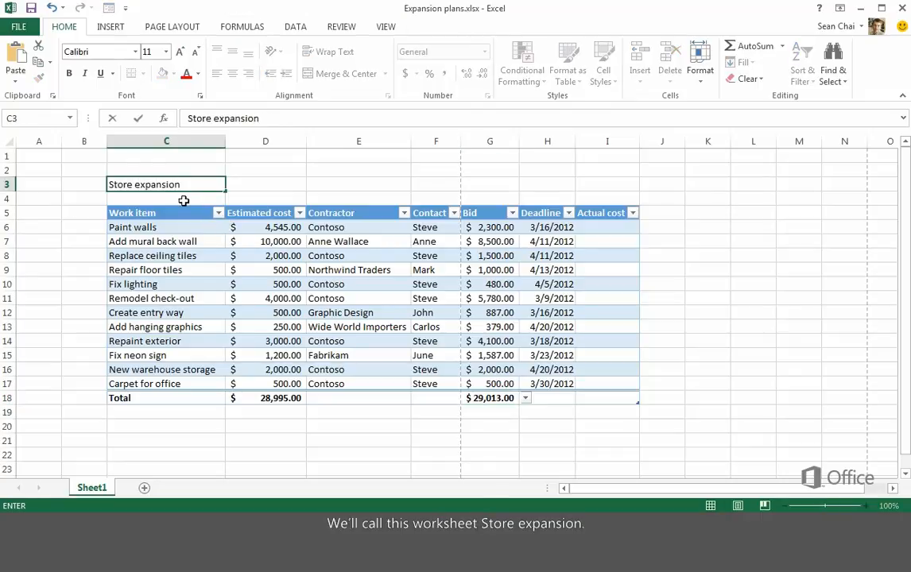
key("Return")
Step: Format the C3 title as bold, 14-point red text
left_click(178, 185)
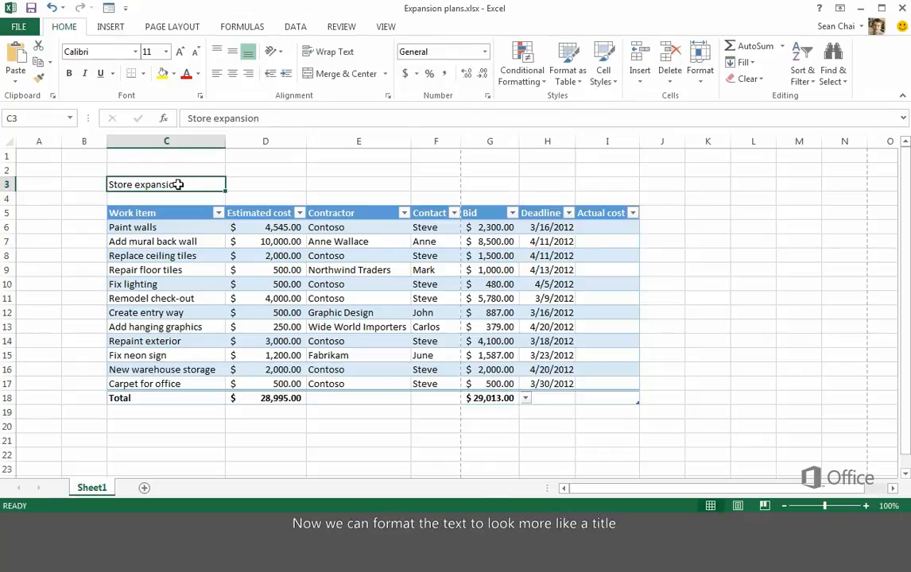
right_click(178, 184)
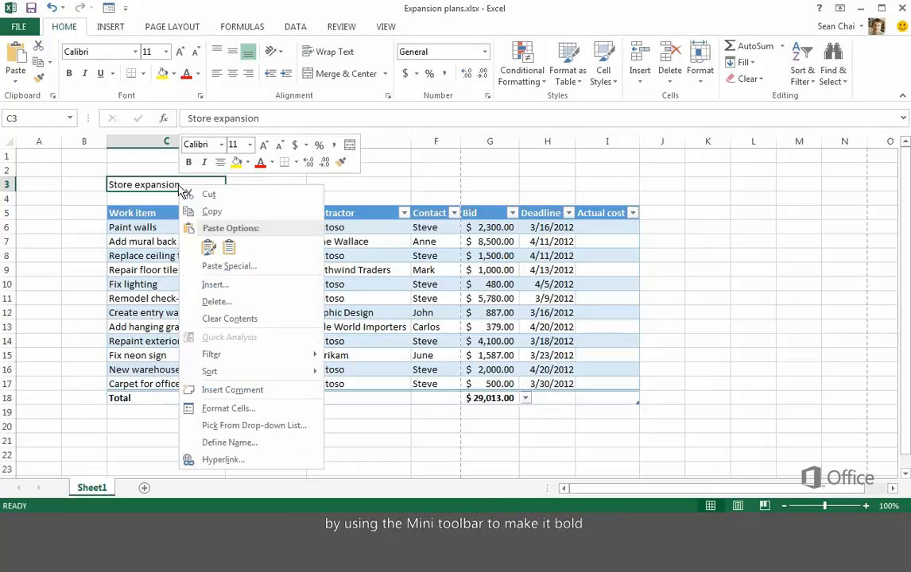
left_click(188, 162)
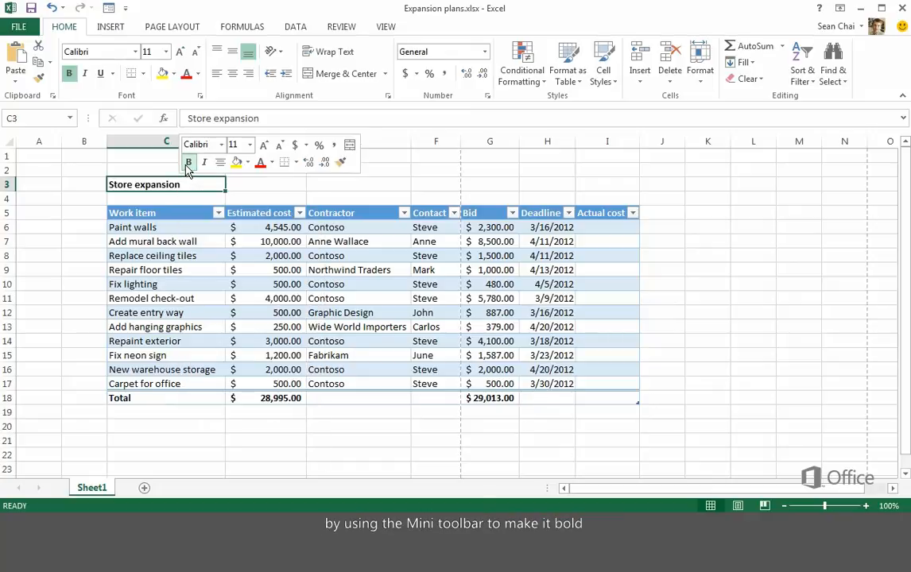
left_click(264, 147)
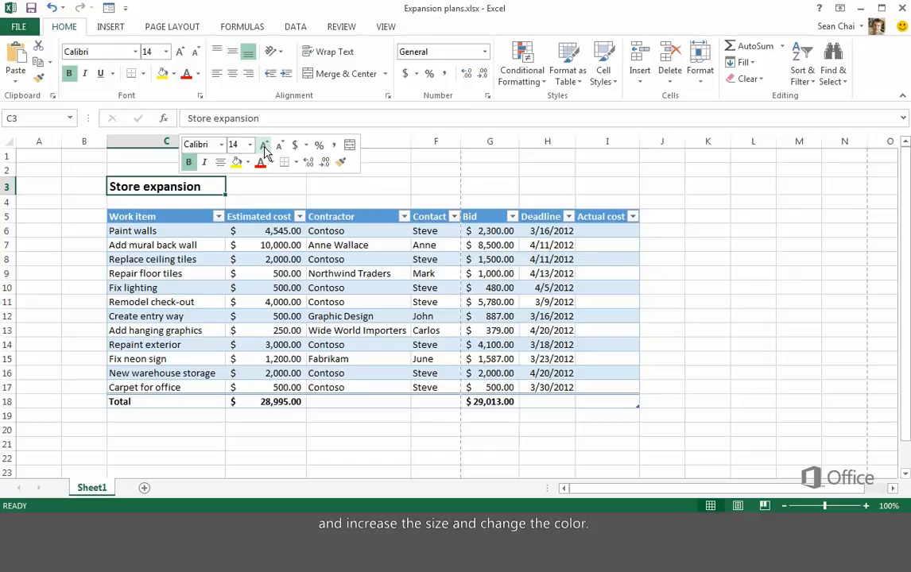
left_click(261, 163)
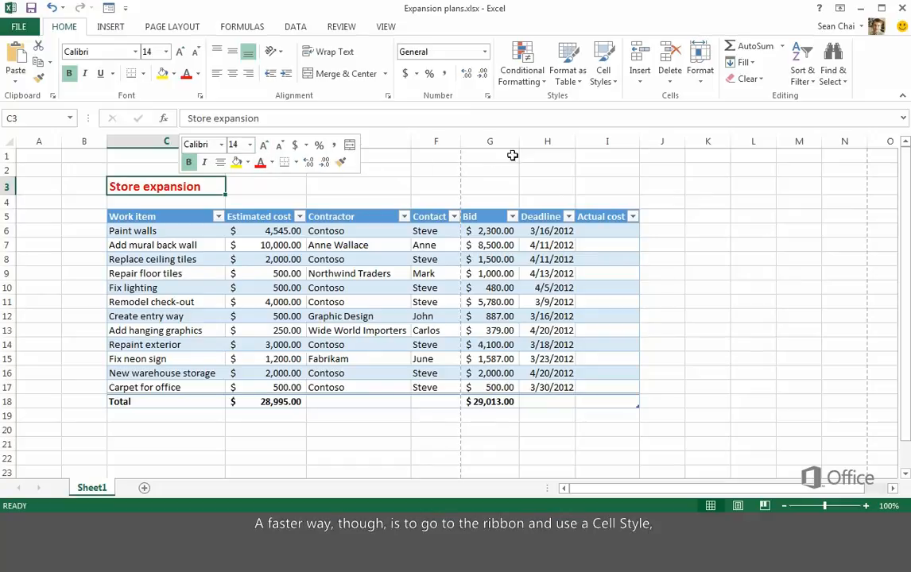
Step: Apply the Title cell style to the worksheet title in C3
left_click(613, 82)
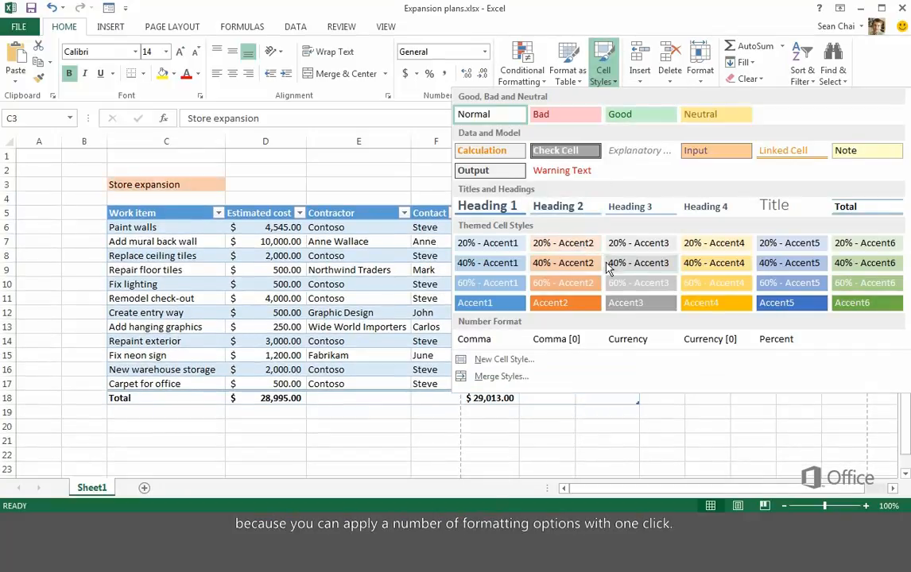
left_click(764, 210)
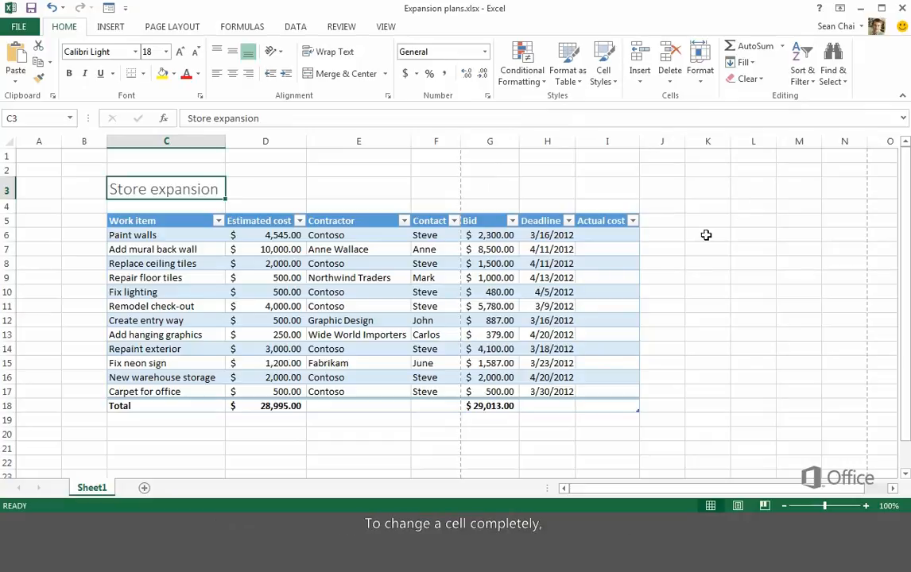
Step: Replace the contractor for "Add mural back wall" with a different contractor's full name
left_click(387, 252)
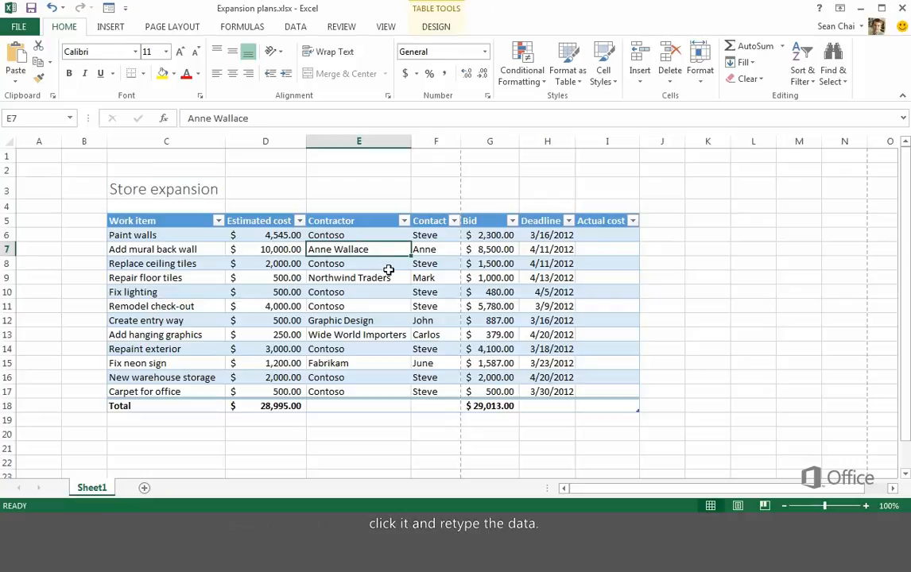
key("BackSpace")
type("Jane Dow")
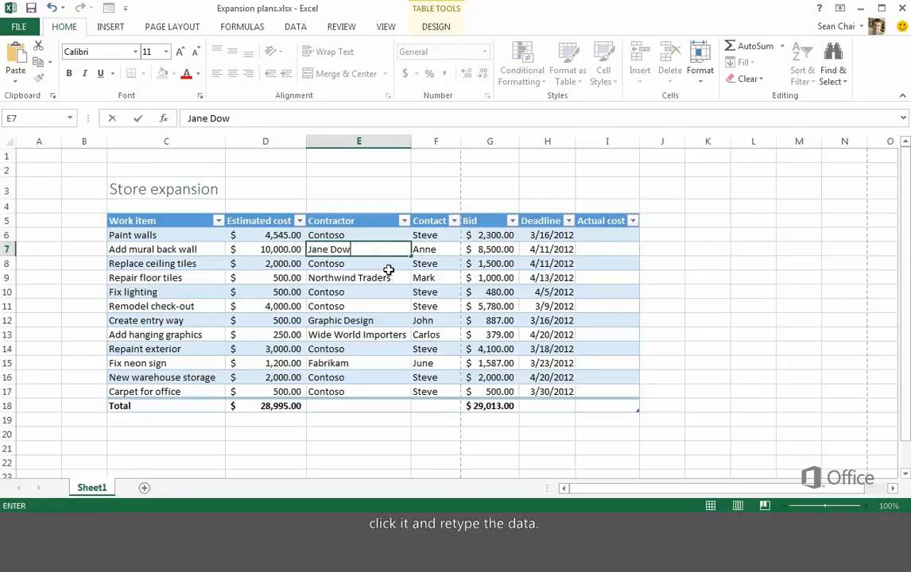
key("Return")
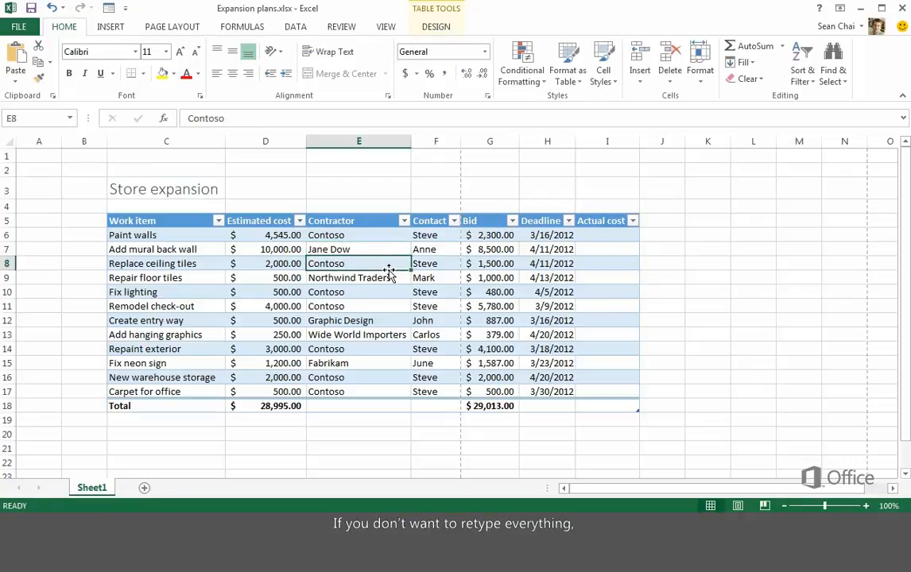
Step: Change the work item in C7 to "Add mural to back wall"
double_click(215, 249)
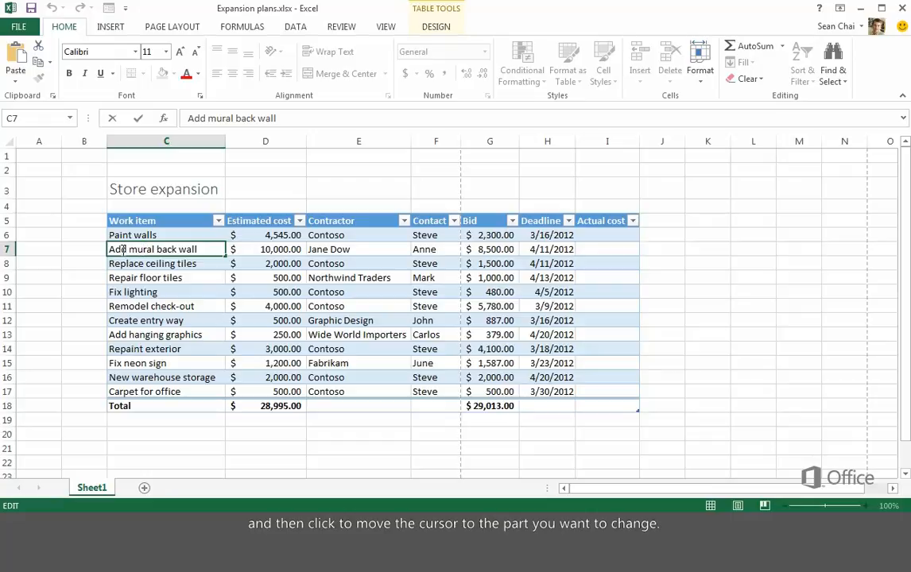
left_click(249, 120)
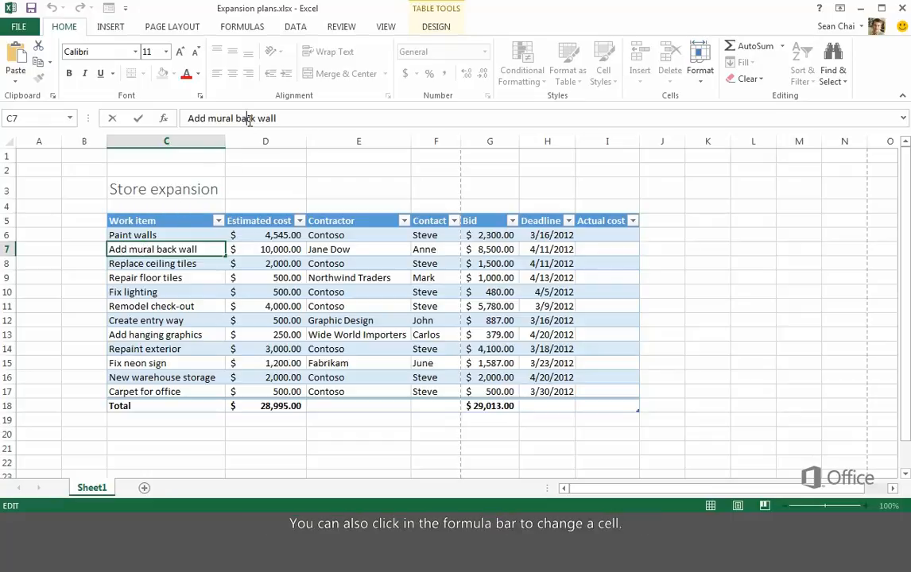
type("to")
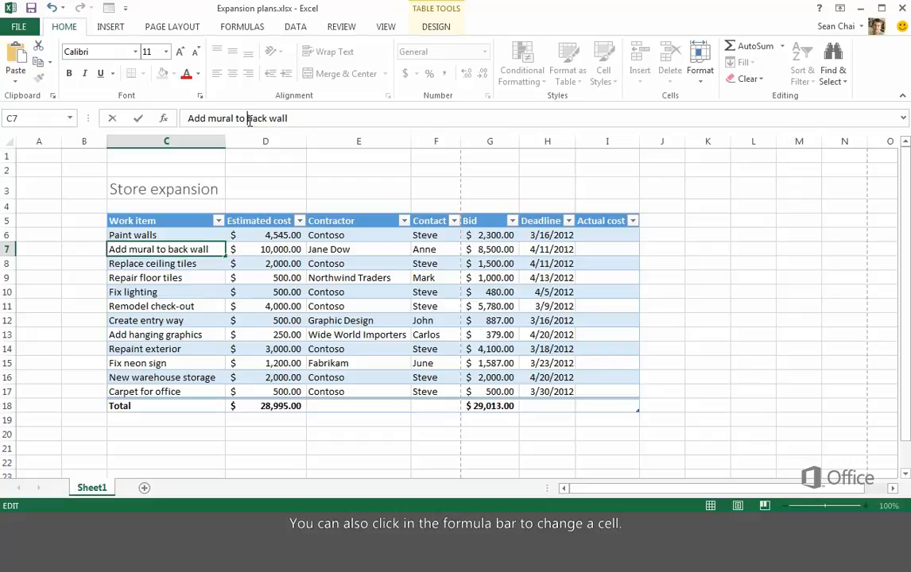
key("Return")
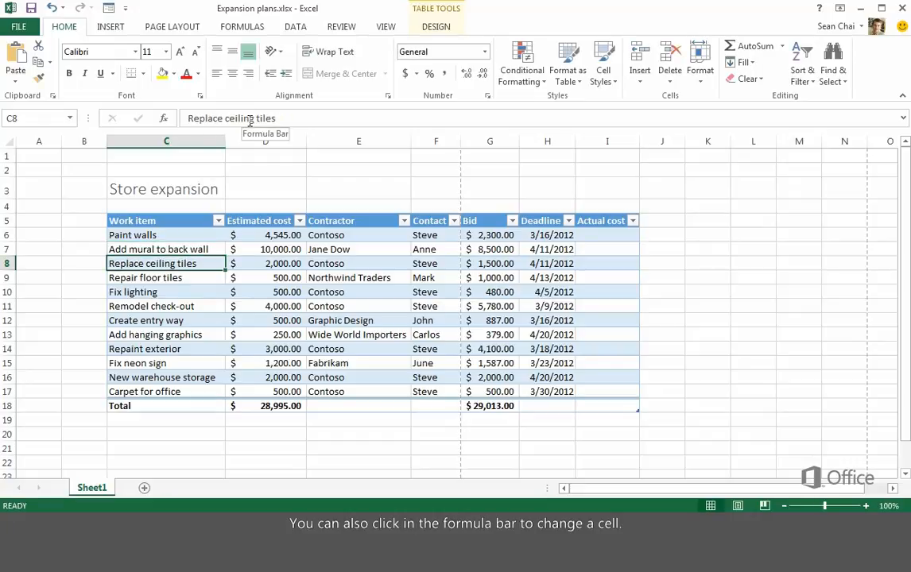
Step: Insert a table column to the left of Estimated cost, and delete that new column again
left_click(260, 221)
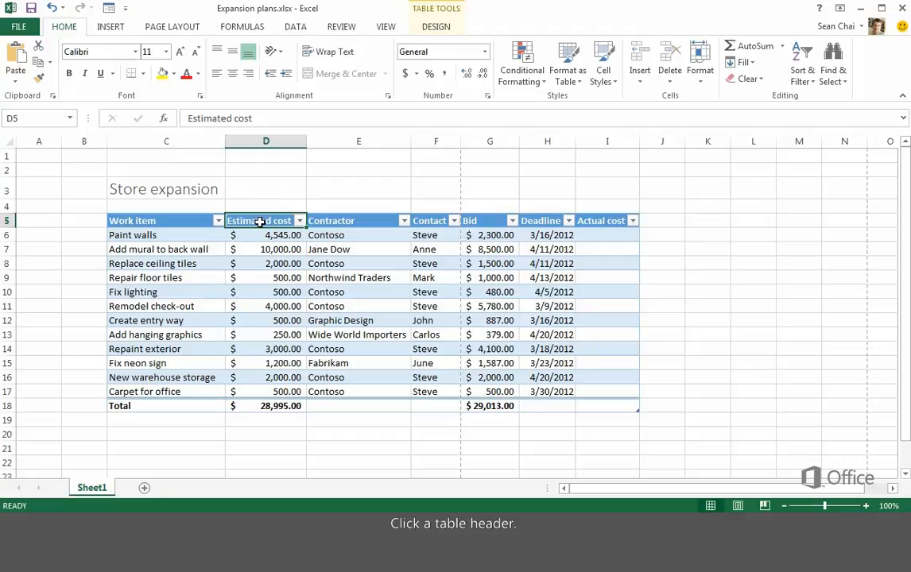
left_click(641, 85)
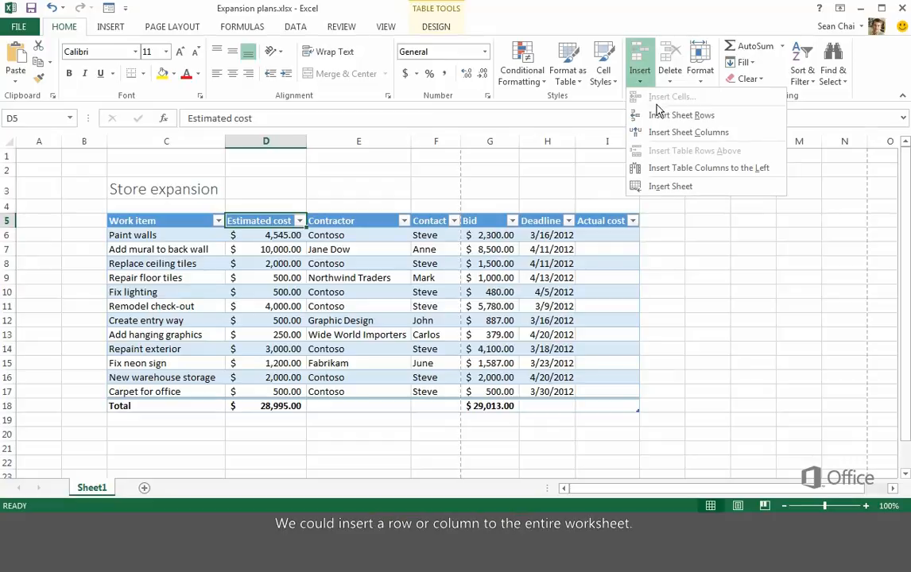
left_click(663, 172)
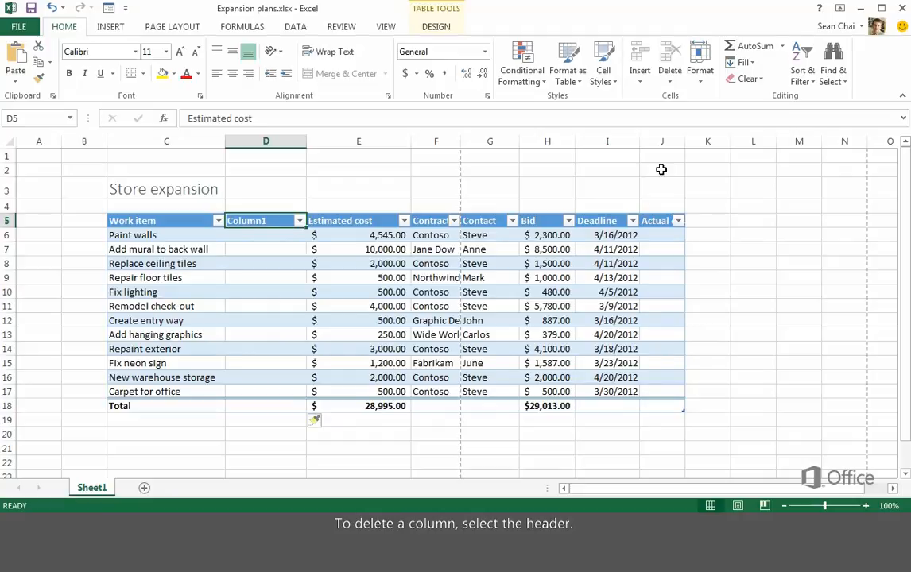
left_click(667, 83)
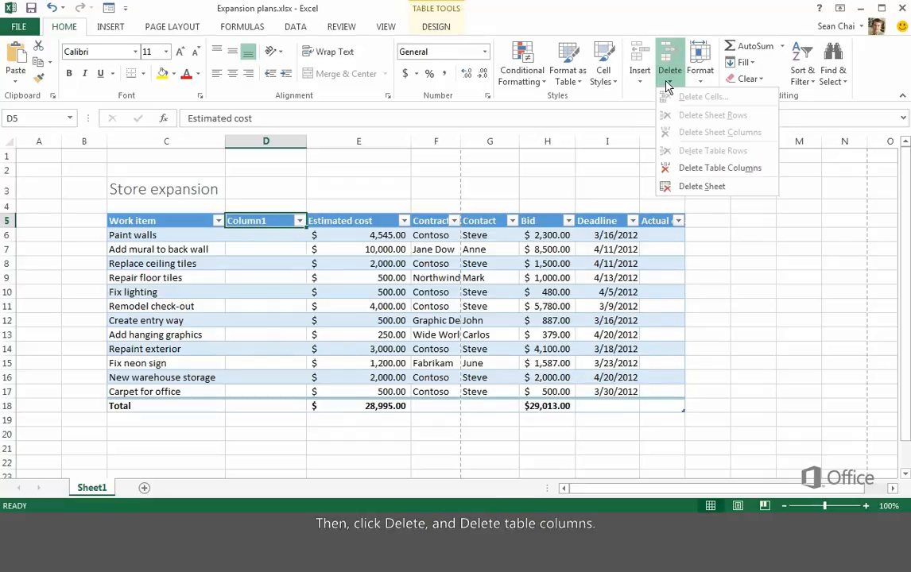
left_click(681, 170)
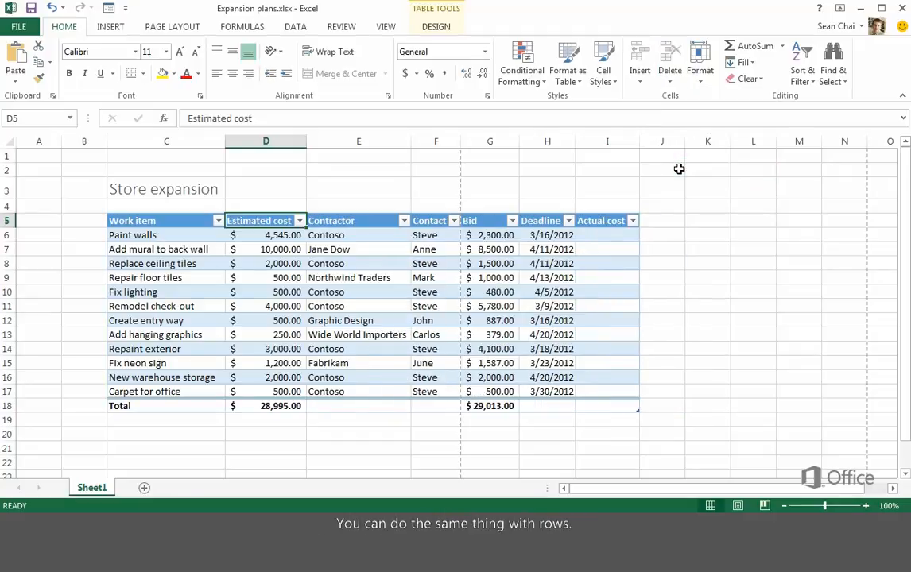
Step: Insert a table row above "Remodel check-out", and delete that blank row again
left_click(369, 312)
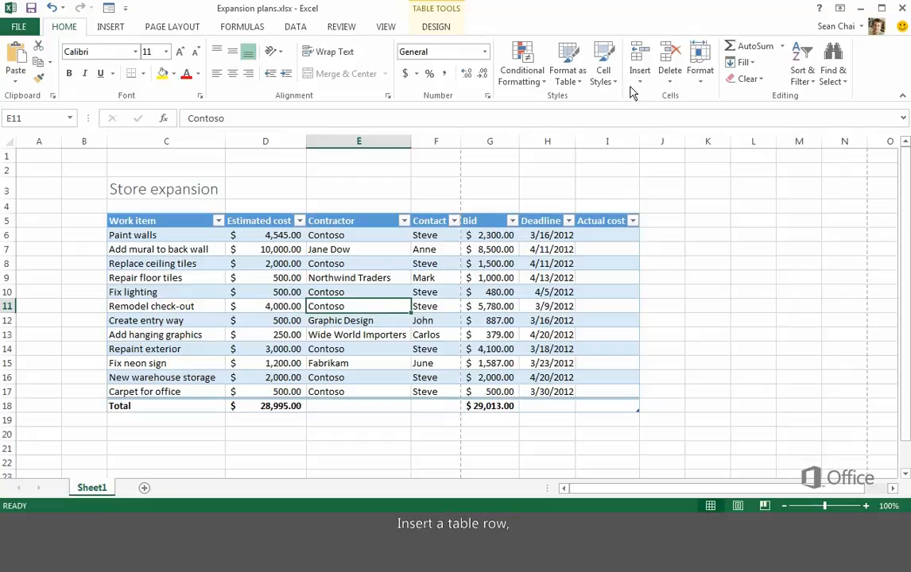
left_click(639, 82)
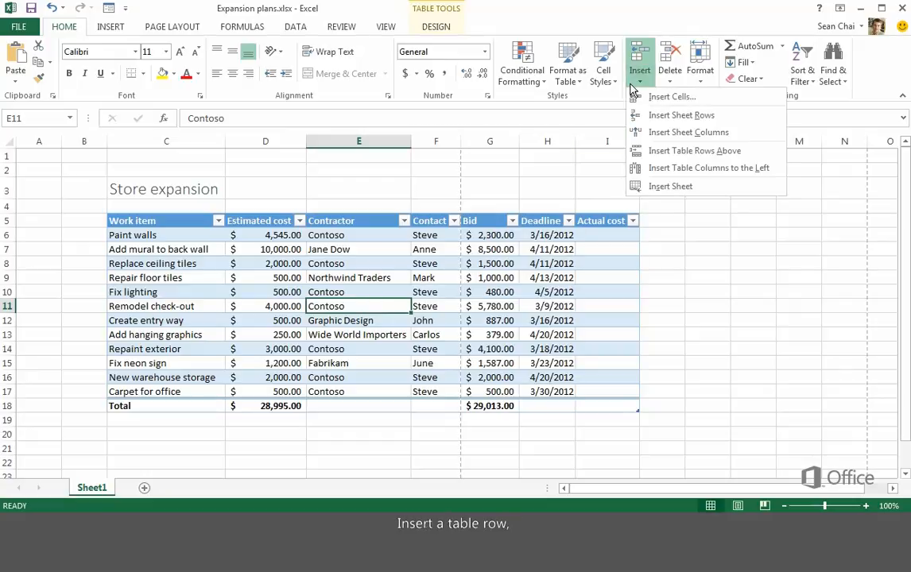
left_click(648, 152)
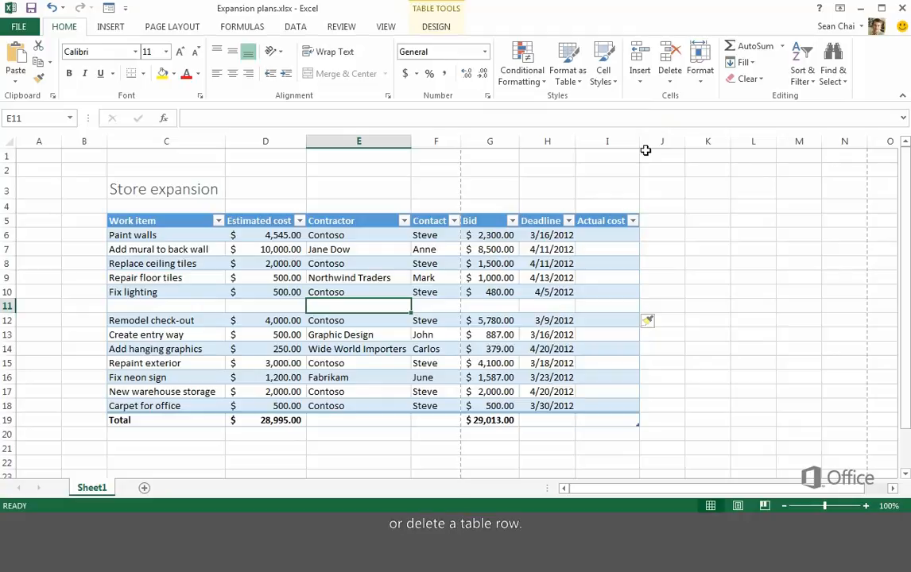
left_click(671, 83)
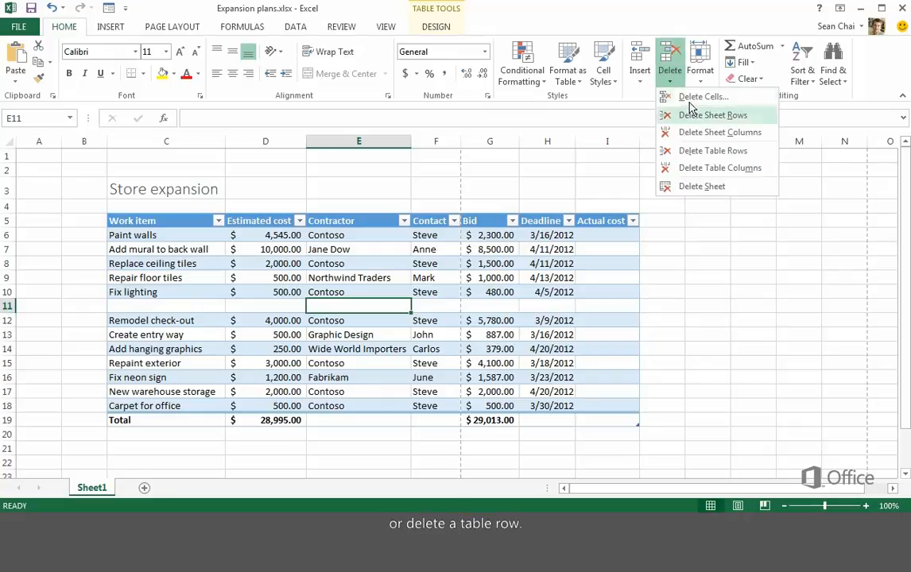
left_click(694, 150)
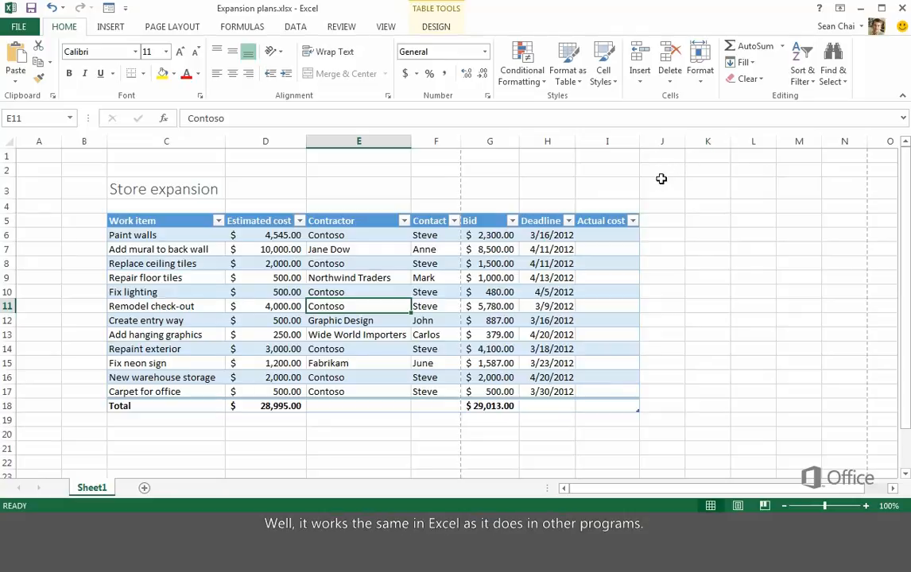
Step: Copy the Work item cells C5:C17 to K5, and delete the pasted cells again
left_click_drag(199, 222, 176, 388)
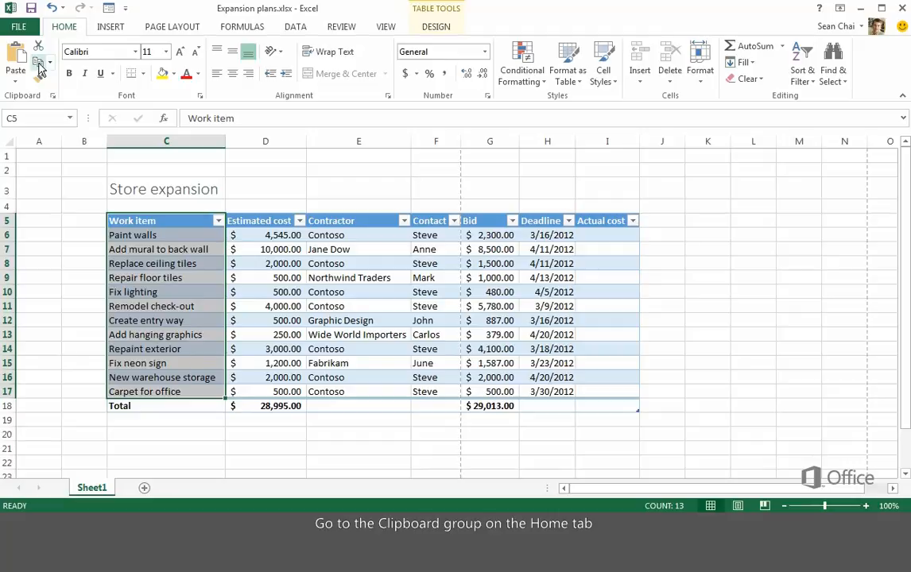
left_click(38, 63)
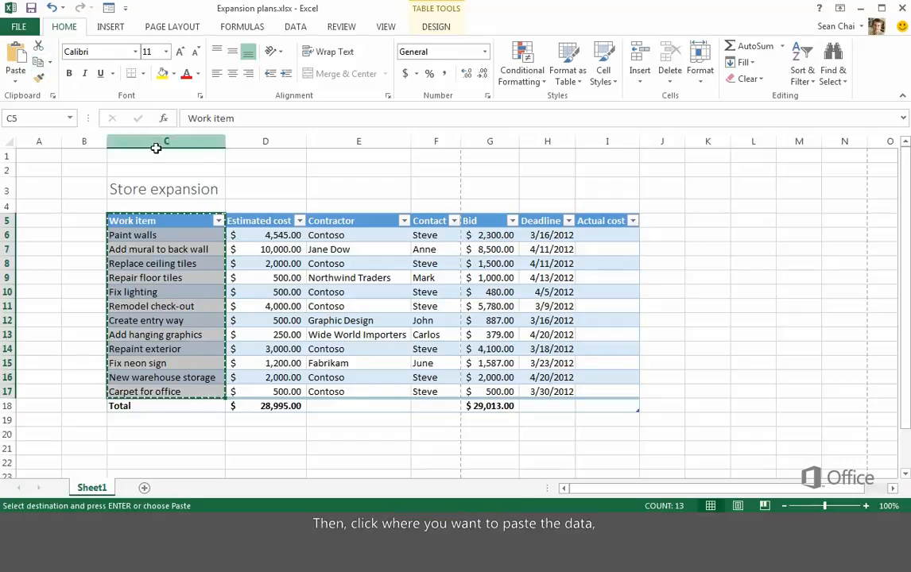
left_click(703, 221)
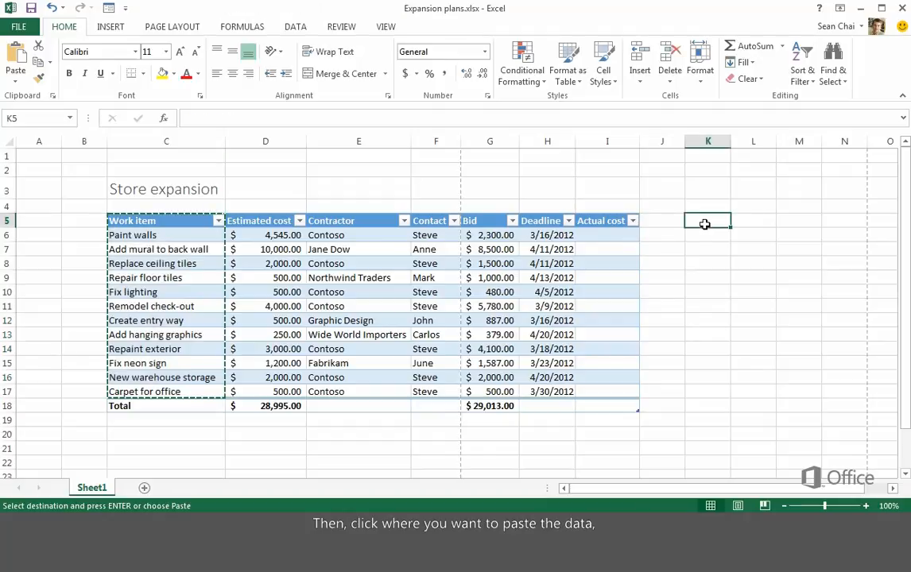
left_click(15, 55)
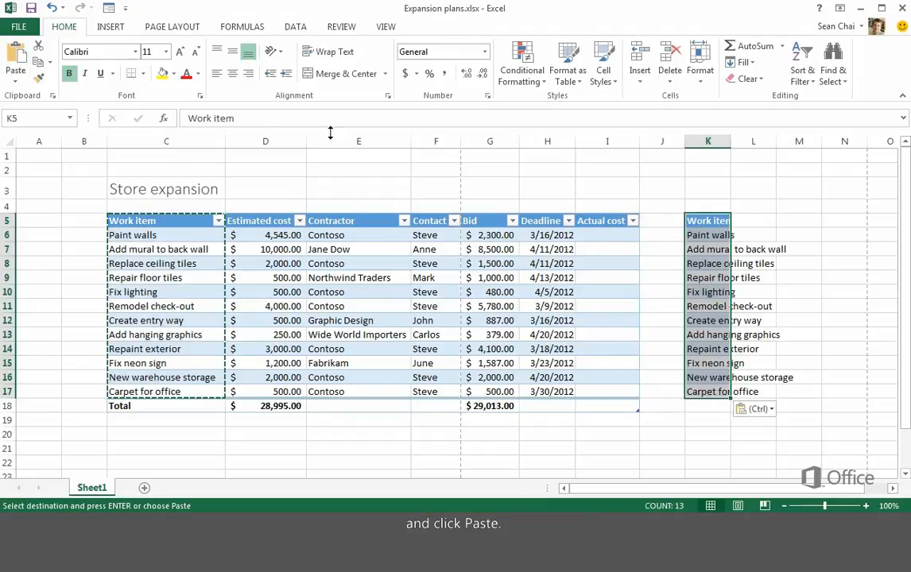
left_click(665, 62)
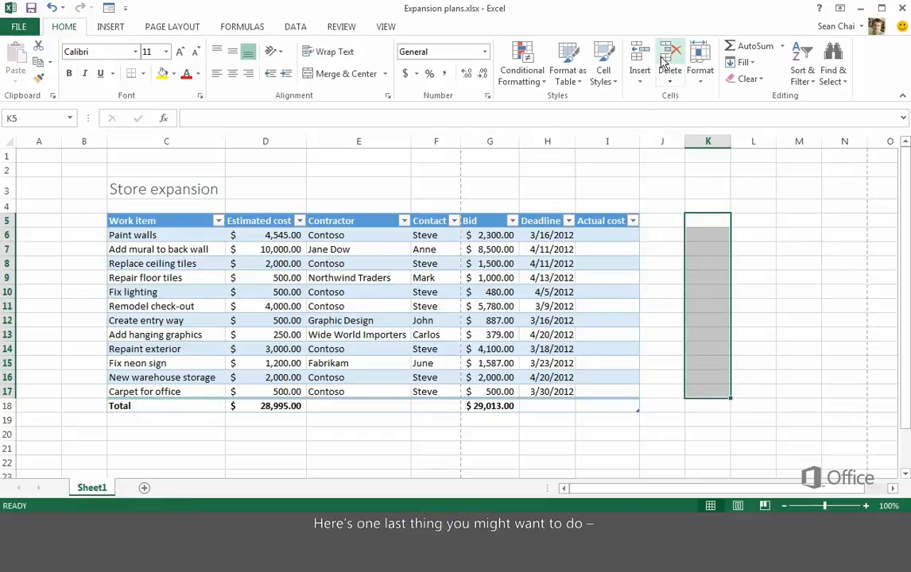
Step: Move the whole Deadline table column between the Contractor and Contact columns
left_click(558, 220)
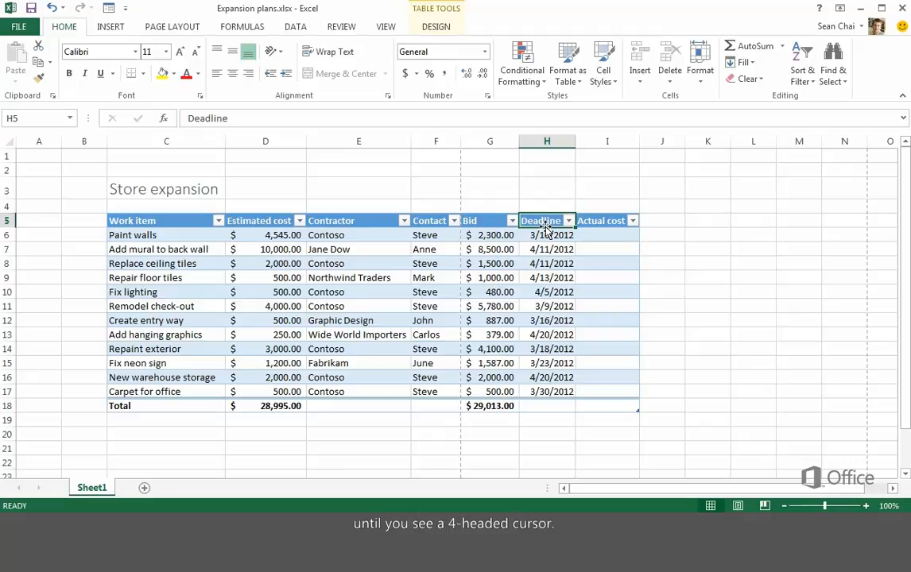
left_click_drag(547, 229, 421, 230)
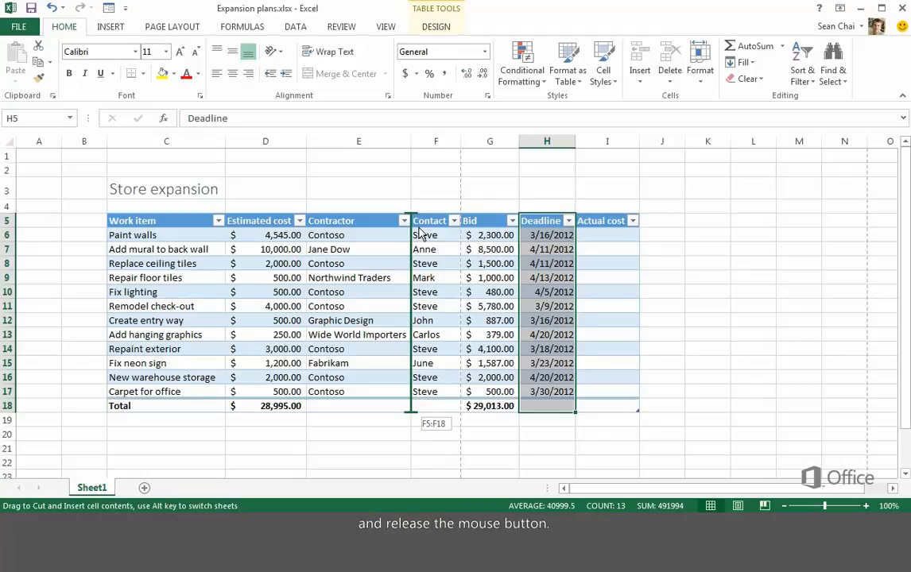
left_click_drag(420, 230, 419, 228)
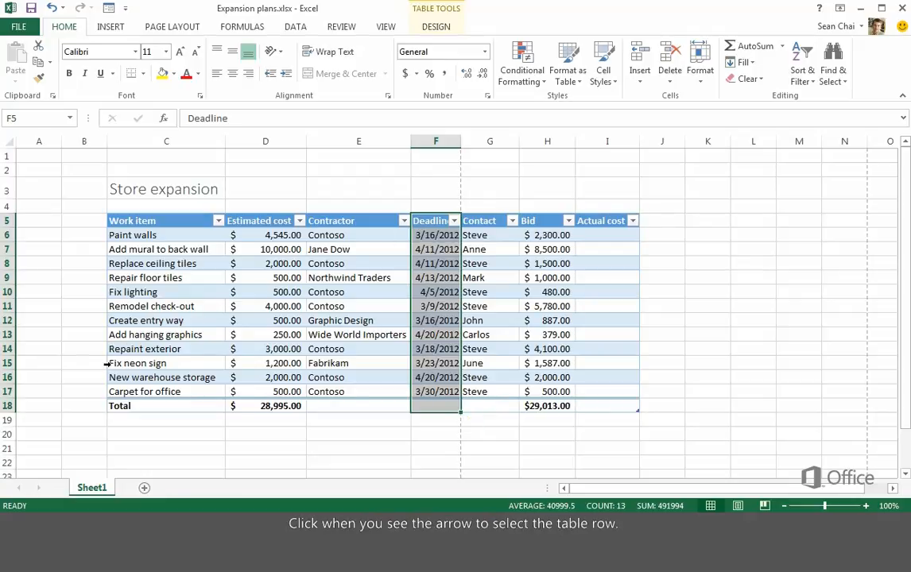
Step: Move the "Fix neon sign" table row directly above "Create entry way" and deselect it
left_click(105, 363)
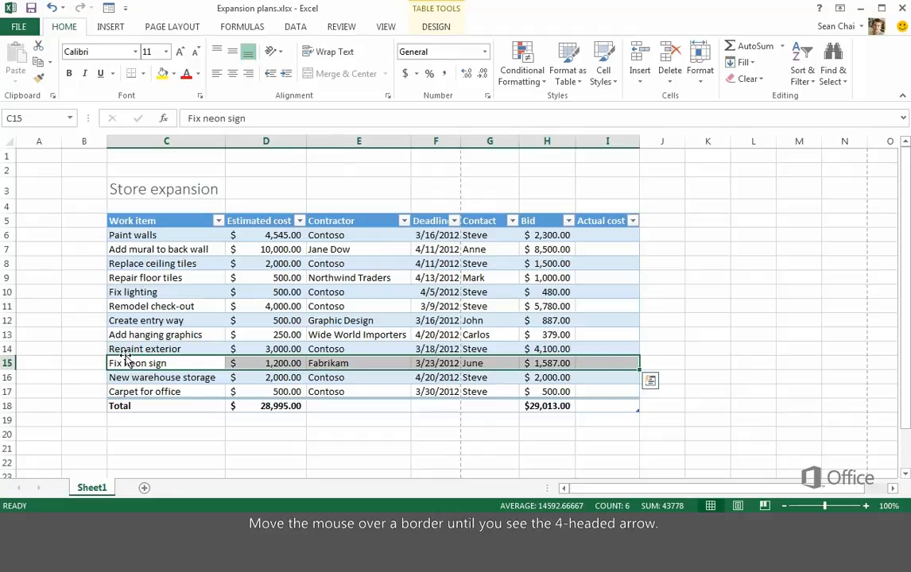
left_click_drag(126, 357, 133, 318)
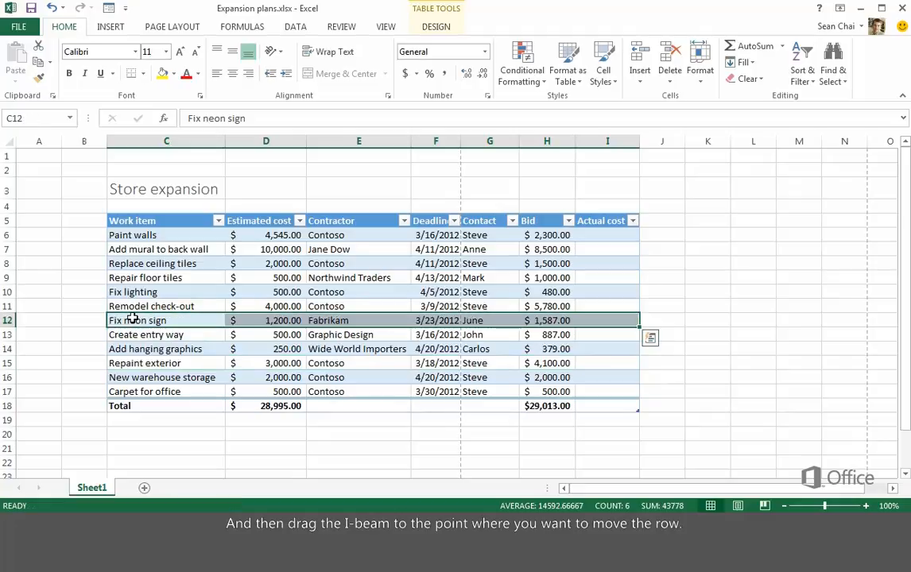
left_click(99, 320)
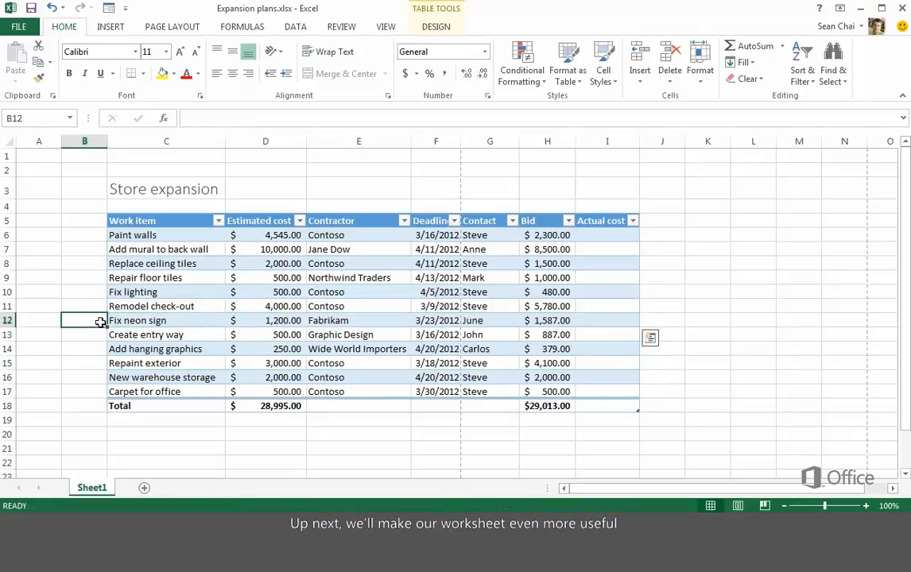